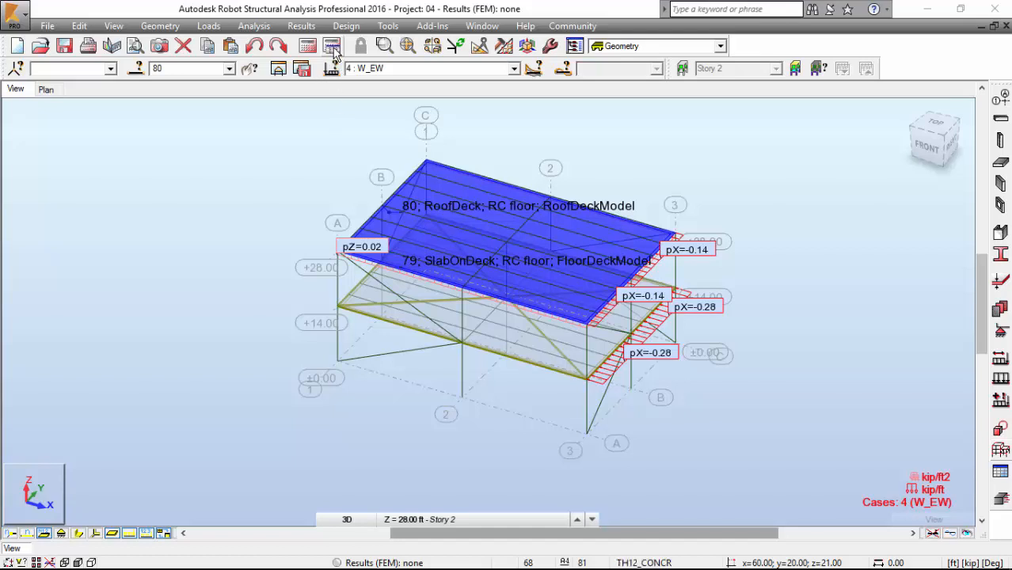
Create a new analysis case of type Seismic (Equivalent Lateral Force Method)
click(333, 49)
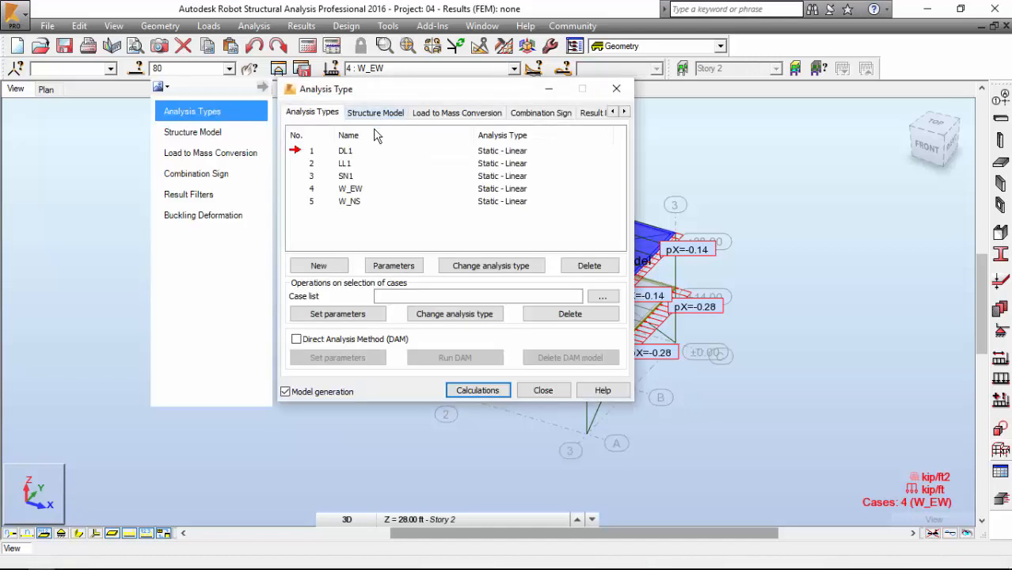
click(318, 266)
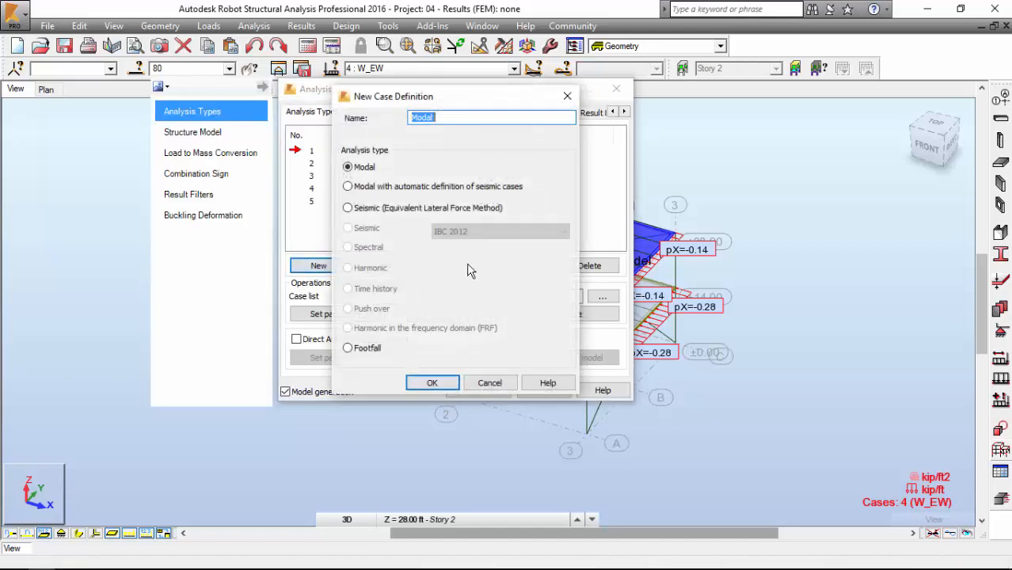
click(384, 211)
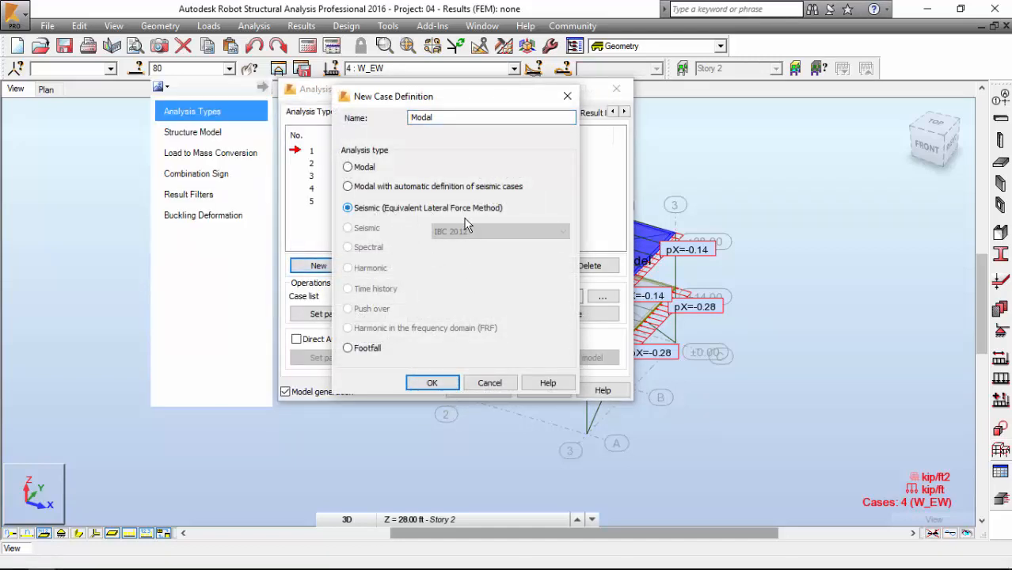
click(432, 383)
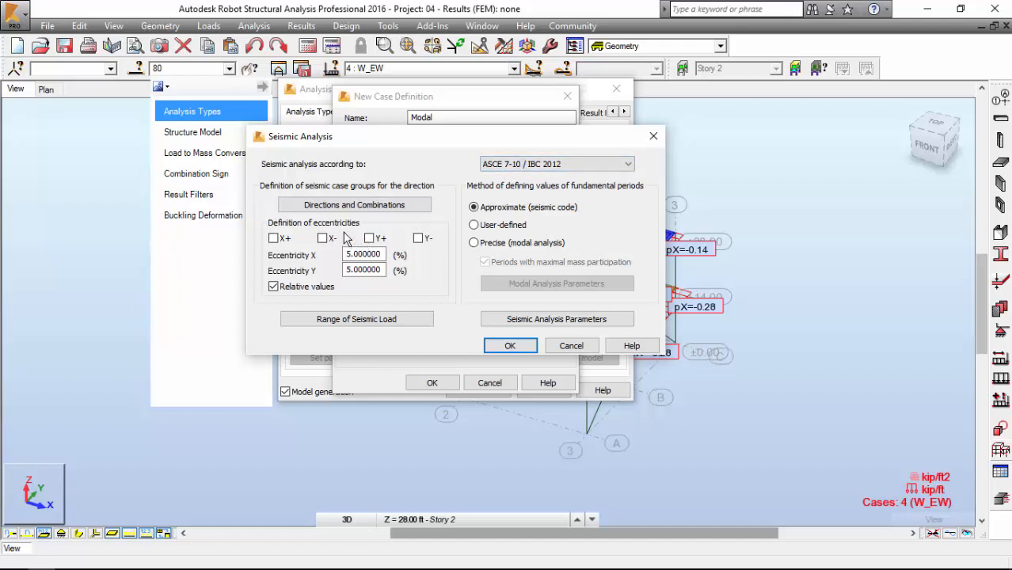
Enable the X+, X-, Y+ and Y- eccentricities and choose the Precise (modal analysis) method for the fundamental periods
click(273, 238)
click(323, 239)
click(369, 239)
click(419, 238)
click(542, 242)
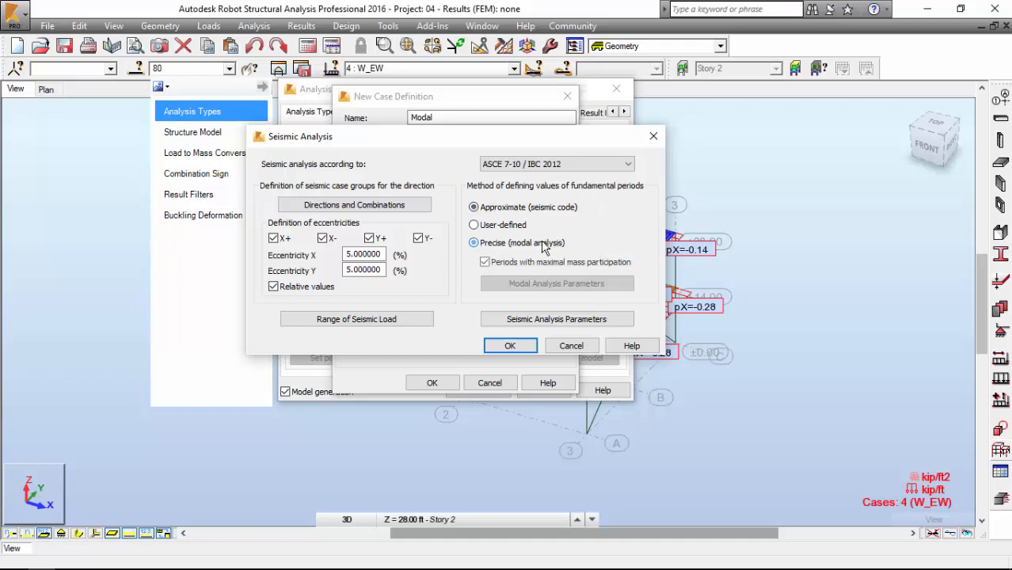
Set the ASCE 7-10 seismic parameters to site class B and R = 3, and accept the seismic analysis definition
click(529, 320)
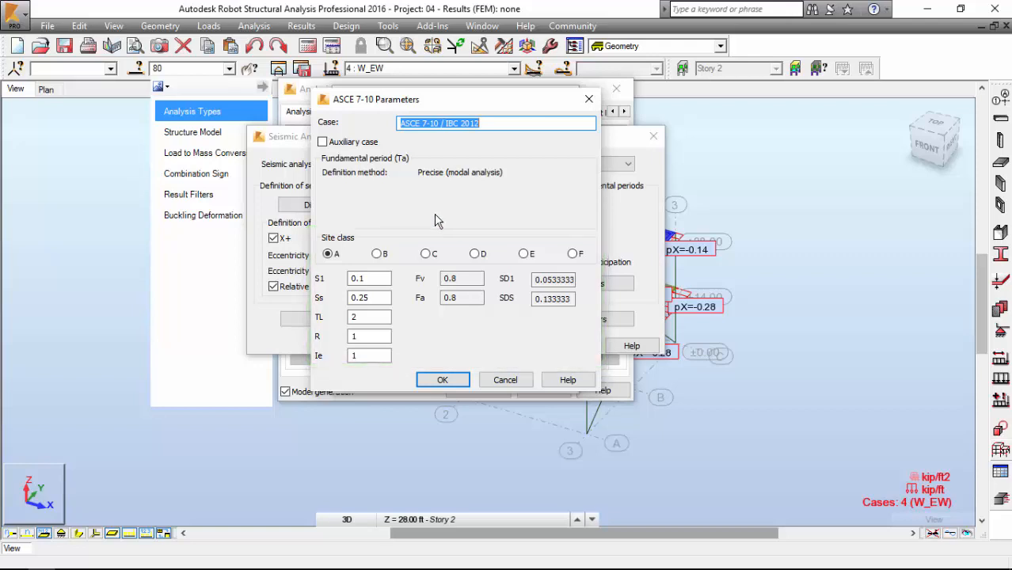
click(377, 253)
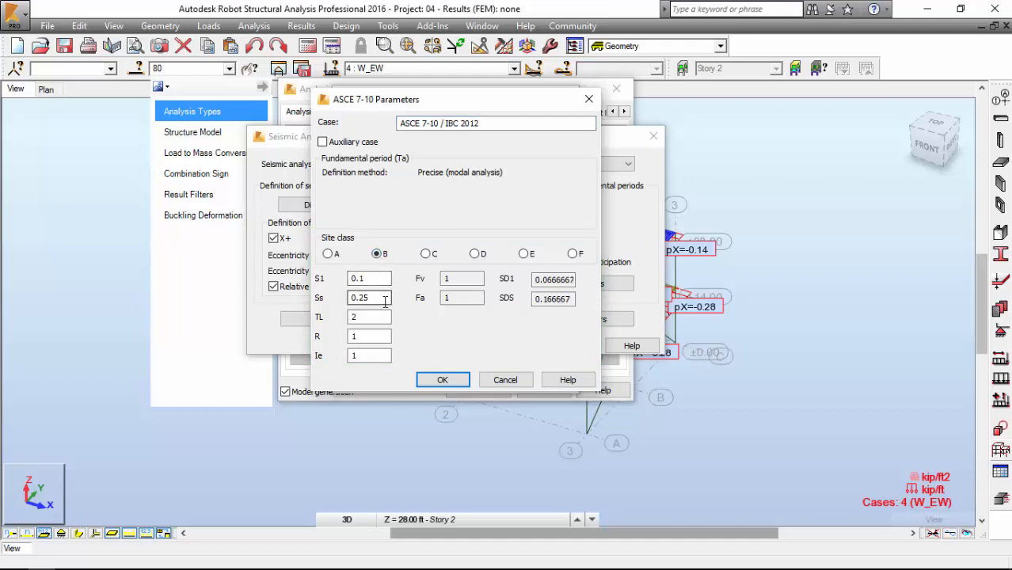
click(348, 337)
text(3)
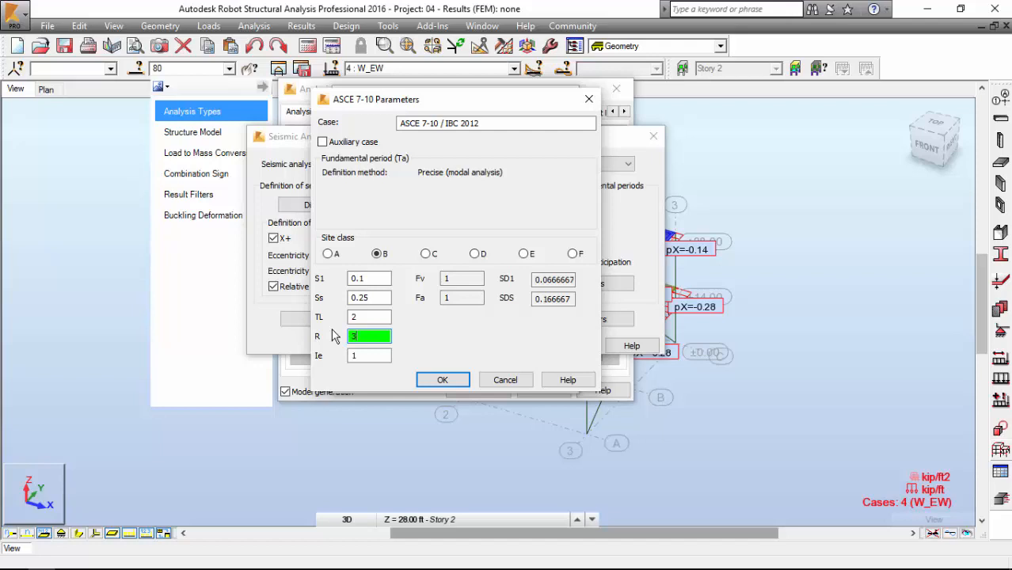
click(443, 379)
click(510, 346)
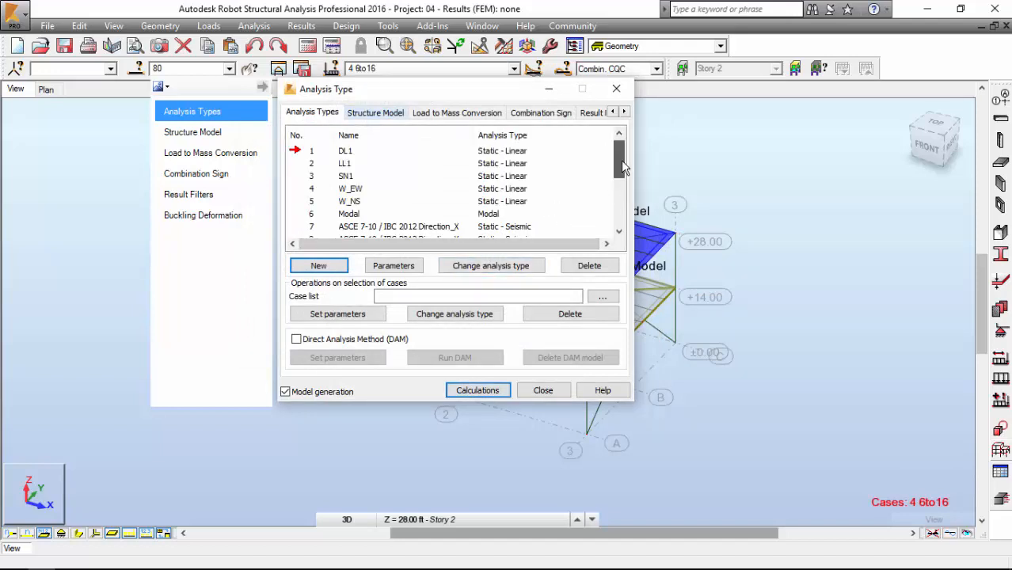
Review the list of analysis cases and run the calculations, choosing to continue at every prompt
drag(622, 166, 620, 213)
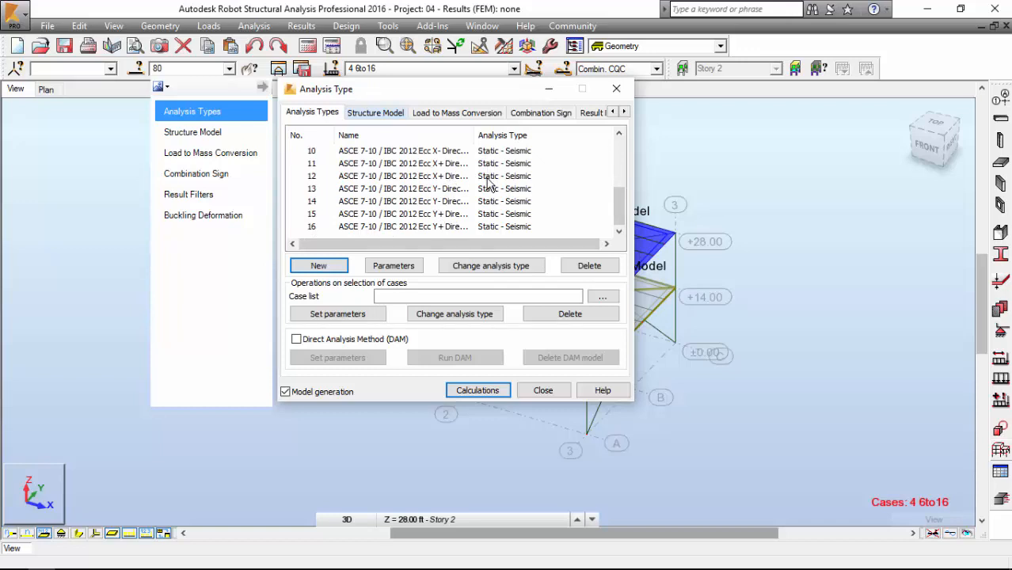
click(477, 390)
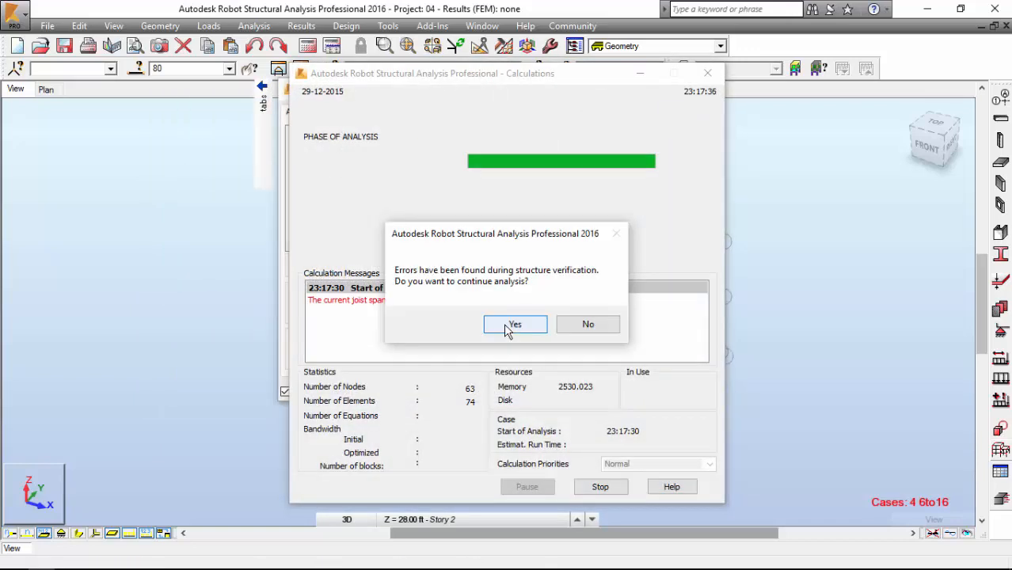
click(511, 326)
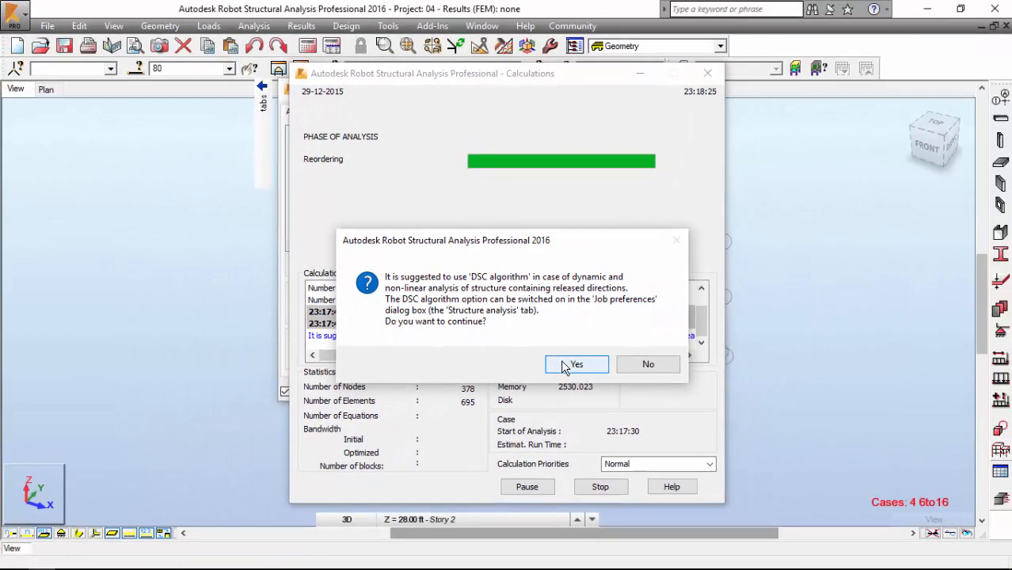
click(593, 361)
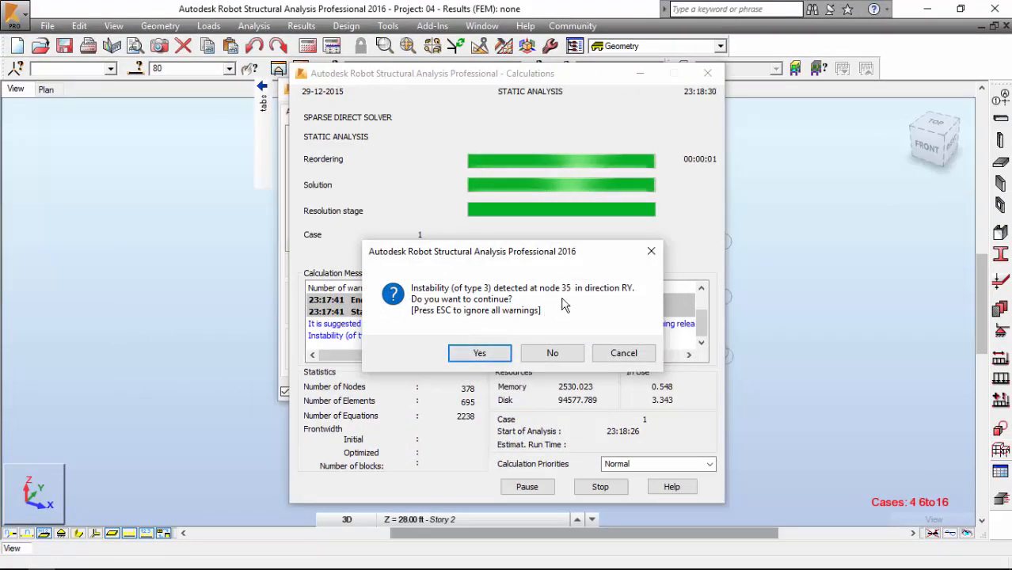
click(480, 353)
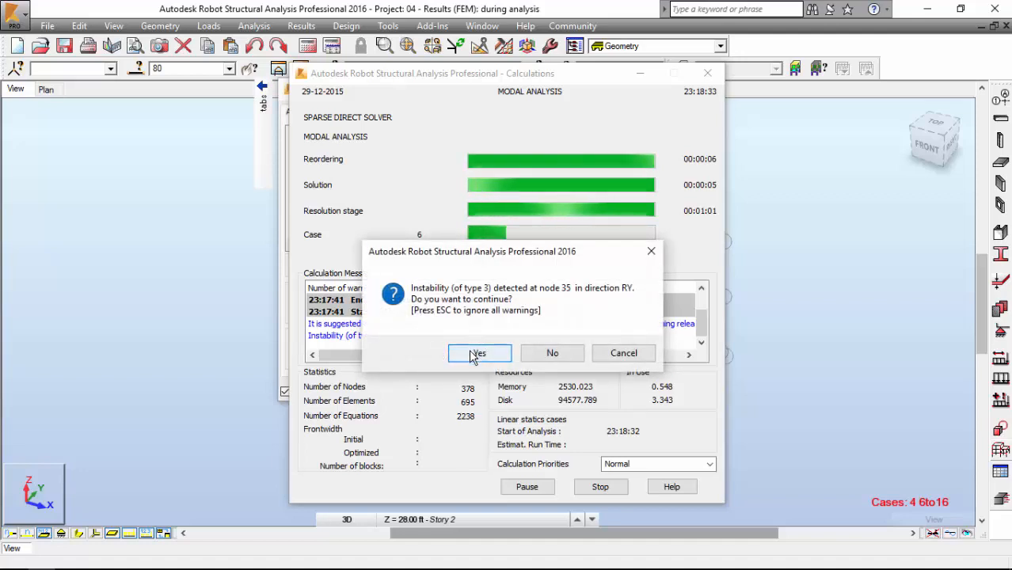
click(479, 353)
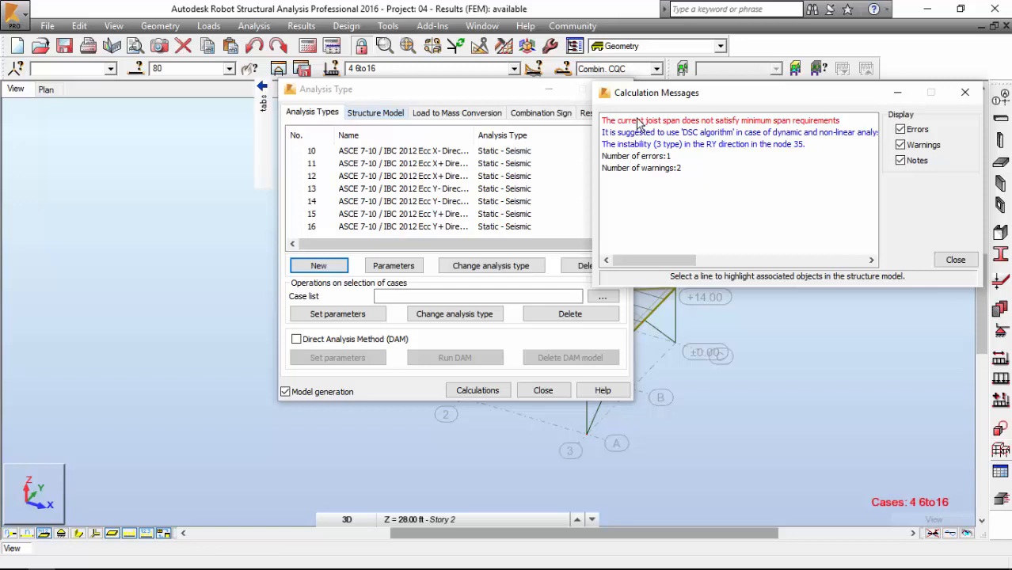
Examine each error and warning line in the calculation messages together with its associated objects in the model
click(628, 121)
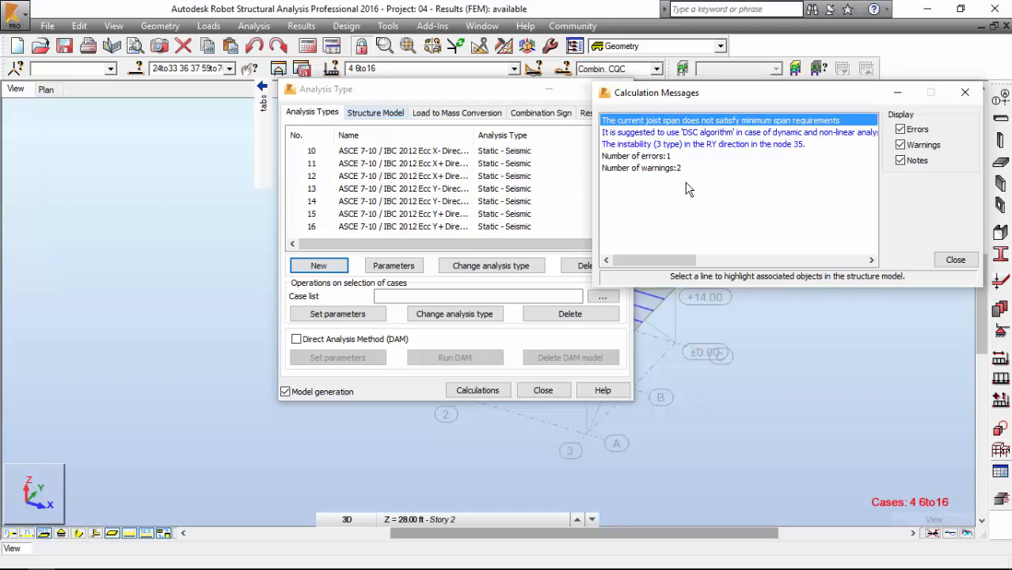
click(733, 133)
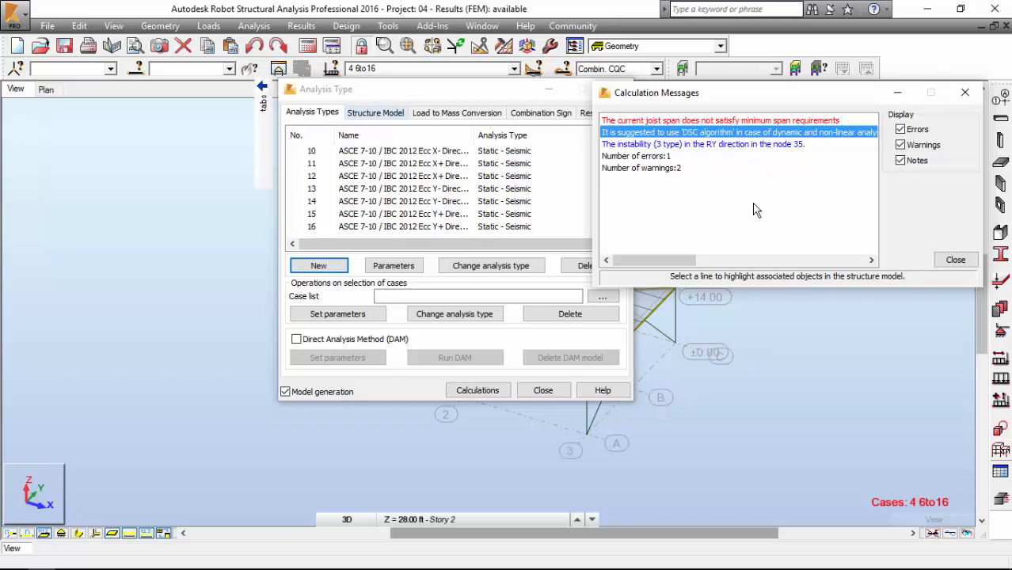
click(667, 145)
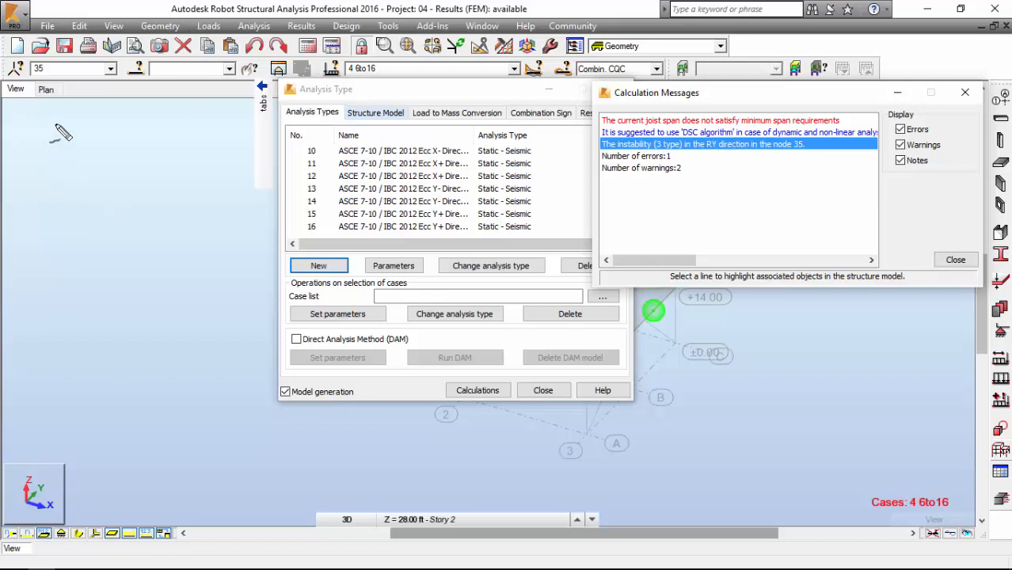
mouse_move(41, 145)
mouse_down()
mouse_move(49, 168)
mouse_move(88, 156)
mouse_move(91, 127)
mouse_move(100, 169)
mouse_move(112, 155)
mouse_move(140, 160)
mouse_move(133, 202)
mouse_up()
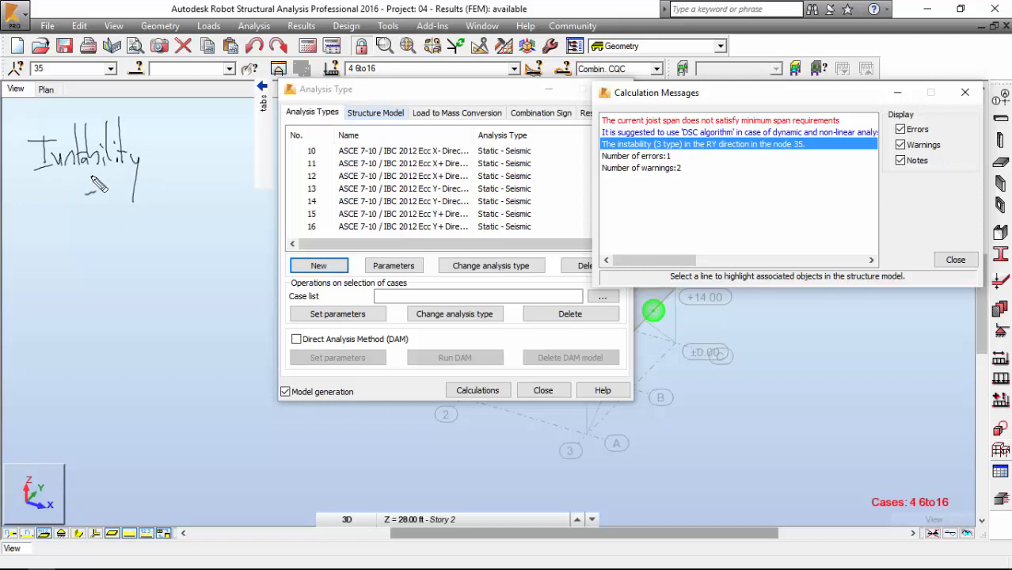
mouse_move(41, 200)
mouse_down()
mouse_move(47, 217)
mouse_move(84, 205)
mouse_move(125, 208)
mouse_move(111, 221)
mouse_move(127, 221)
mouse_up()
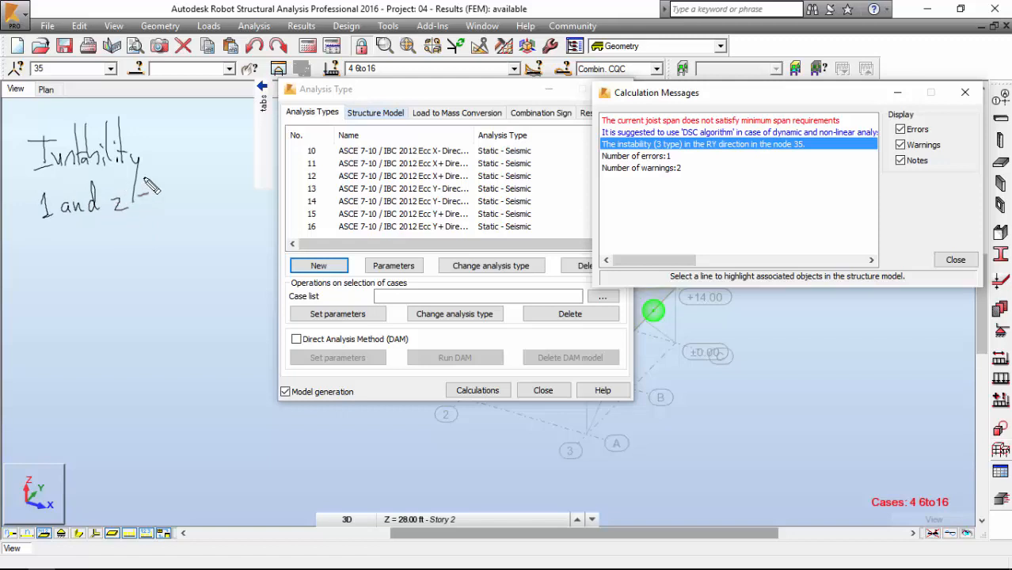
drag(181, 173, 156, 213)
drag(149, 190, 185, 213)
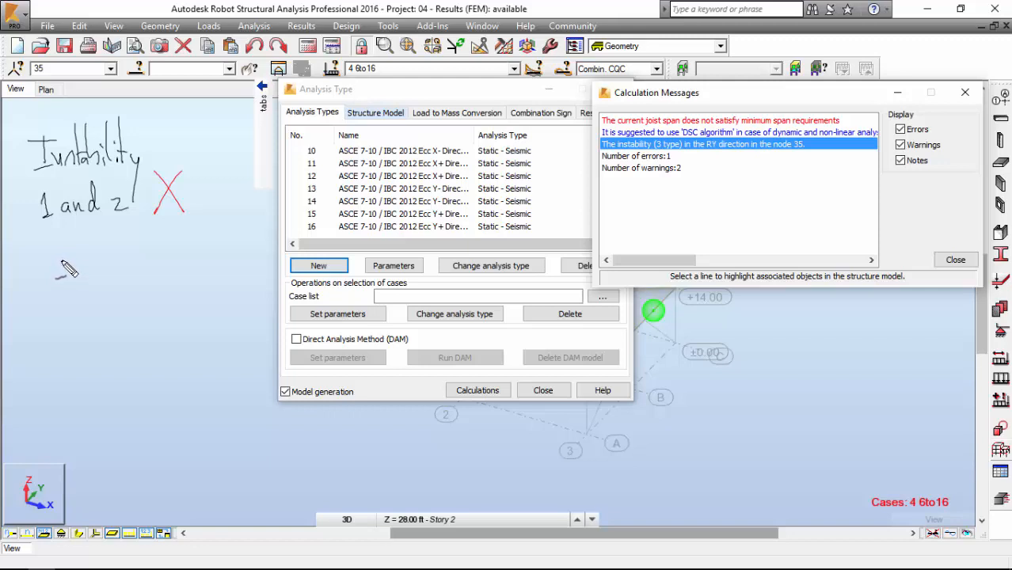
mouse_move(68, 273)
mouse_down()
mouse_move(49, 269)
mouse_move(41, 285)
mouse_move(57, 288)
mouse_move(48, 266)
mouse_move(210, 259)
mouse_move(201, 276)
mouse_up()
drag(210, 259, 212, 278)
drag(129, 255, 129, 255)
mouse_move(44, 260)
mouse_down()
mouse_move(40, 269)
mouse_move(45, 261)
mouse_up()
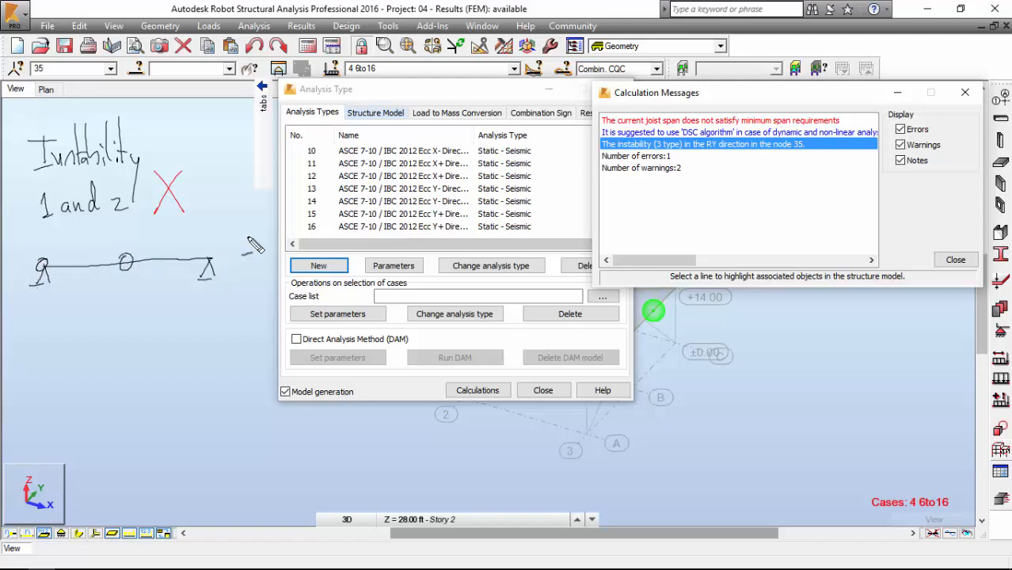
drag(212, 254, 211, 247)
mouse_move(124, 221)
mouse_down()
mouse_move(125, 251)
mouse_move(131, 243)
mouse_up()
drag(116, 283, 126, 282)
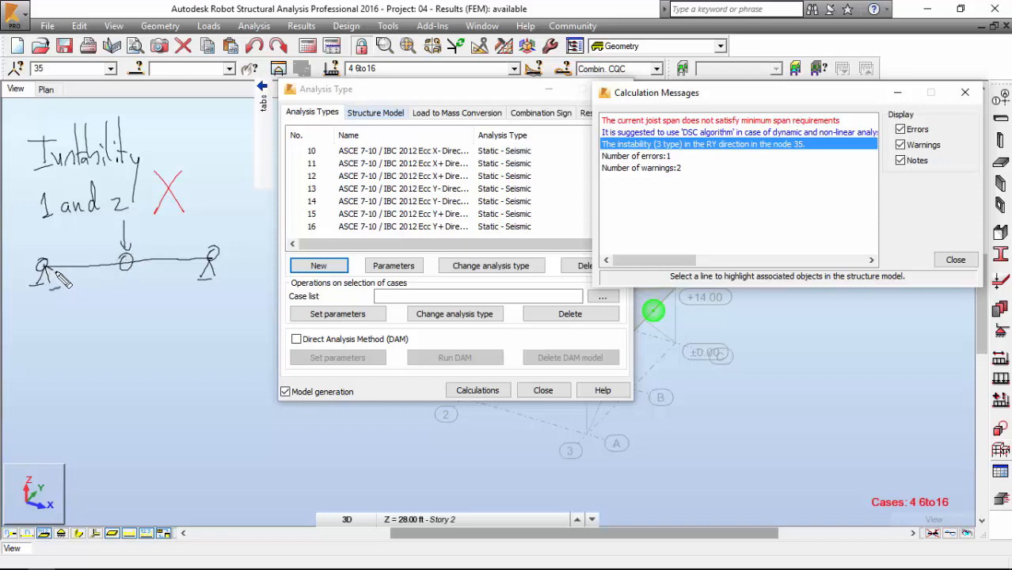
mouse_move(43, 267)
mouse_down()
mouse_move(119, 297)
mouse_move(111, 302)
mouse_move(212, 260)
mouse_up()
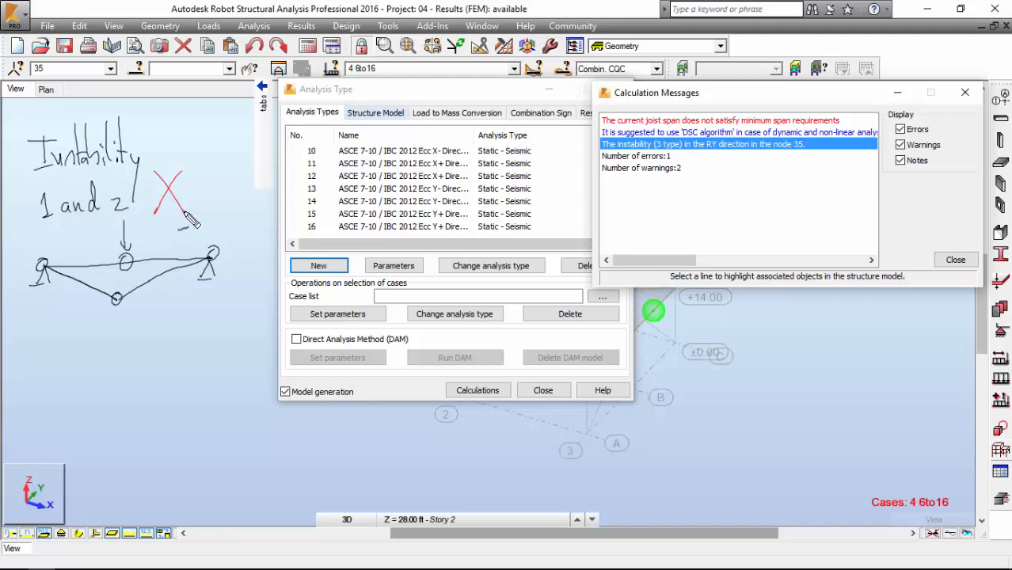
drag(183, 212, 82, 321)
drag(73, 231, 148, 313)
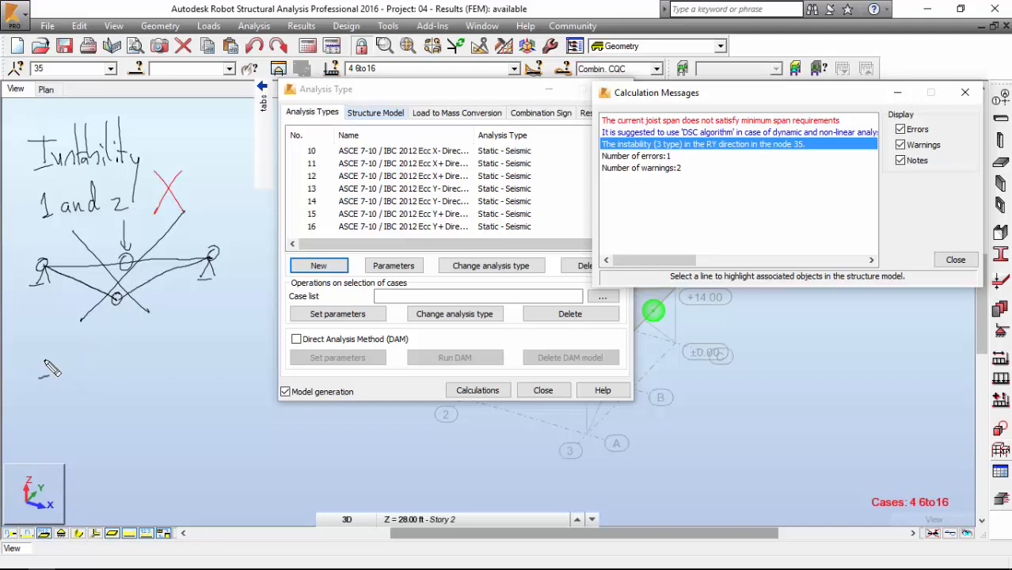
mouse_move(47, 366)
mouse_down()
mouse_move(38, 351)
mouse_move(66, 385)
mouse_move(78, 366)
mouse_move(97, 365)
mouse_move(109, 383)
mouse_up()
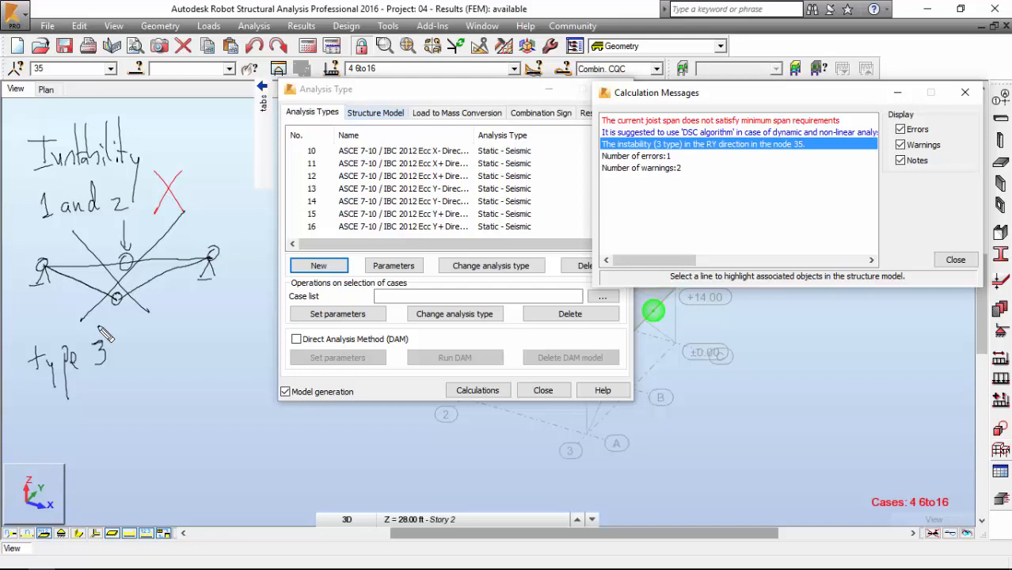
key(Escape)
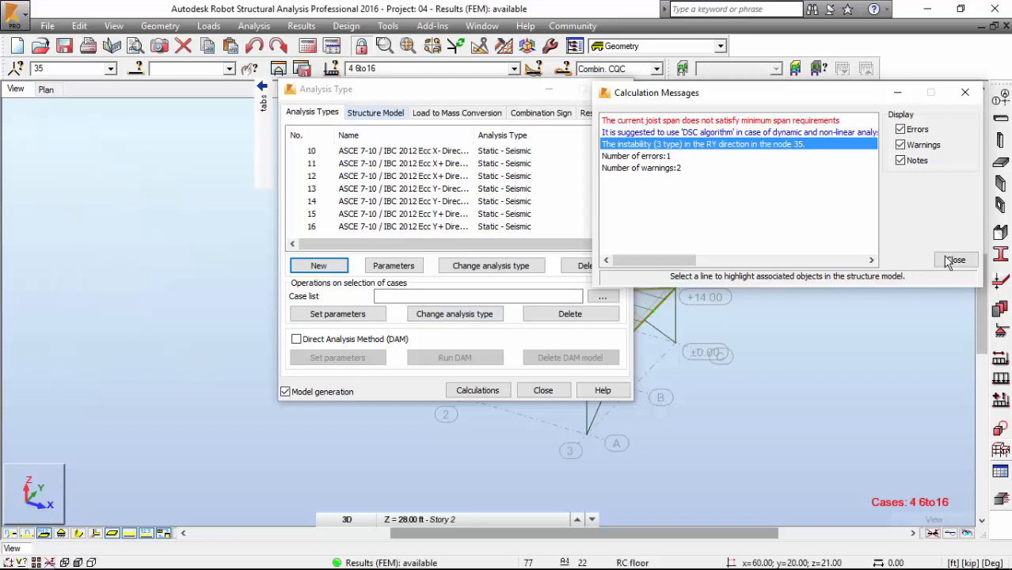
Close the calculation messages and the analysis type settings
click(948, 261)
click(545, 391)
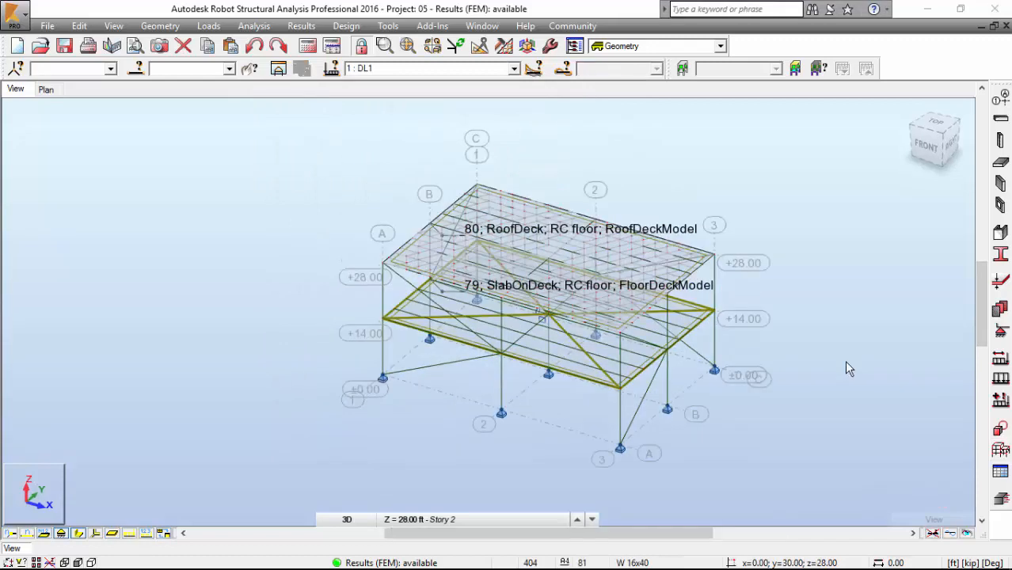